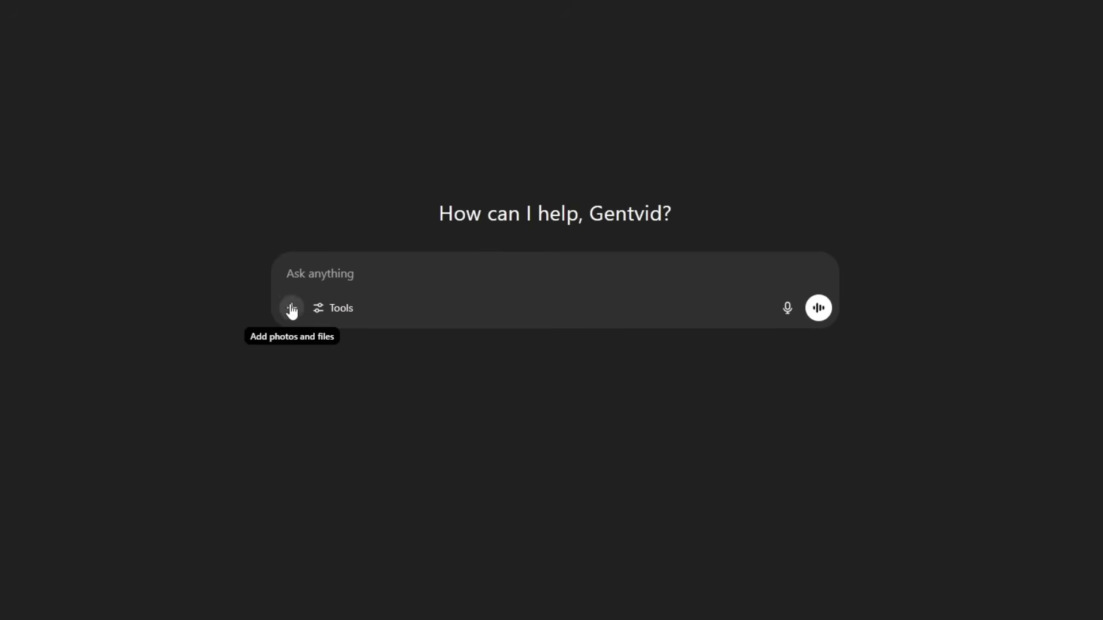
Step: Ask ChatGPT for a long-form, Fern-style documentary script: cinematic, slow paced, narrated with eerie tone
click(316, 274)
text(Write a long )
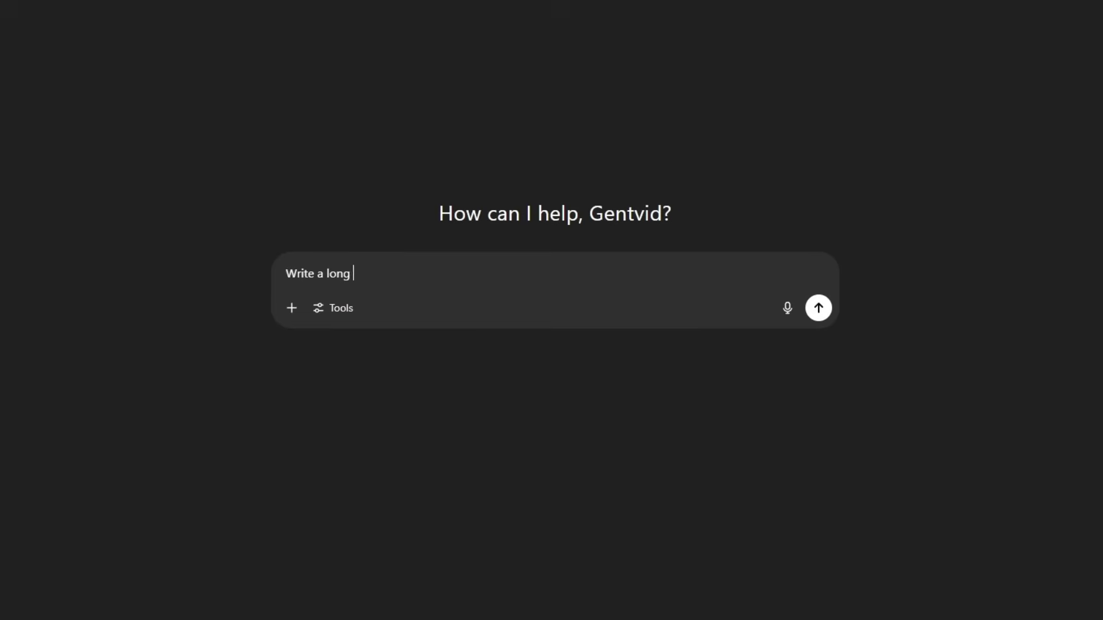
text(form documentary script in the style)
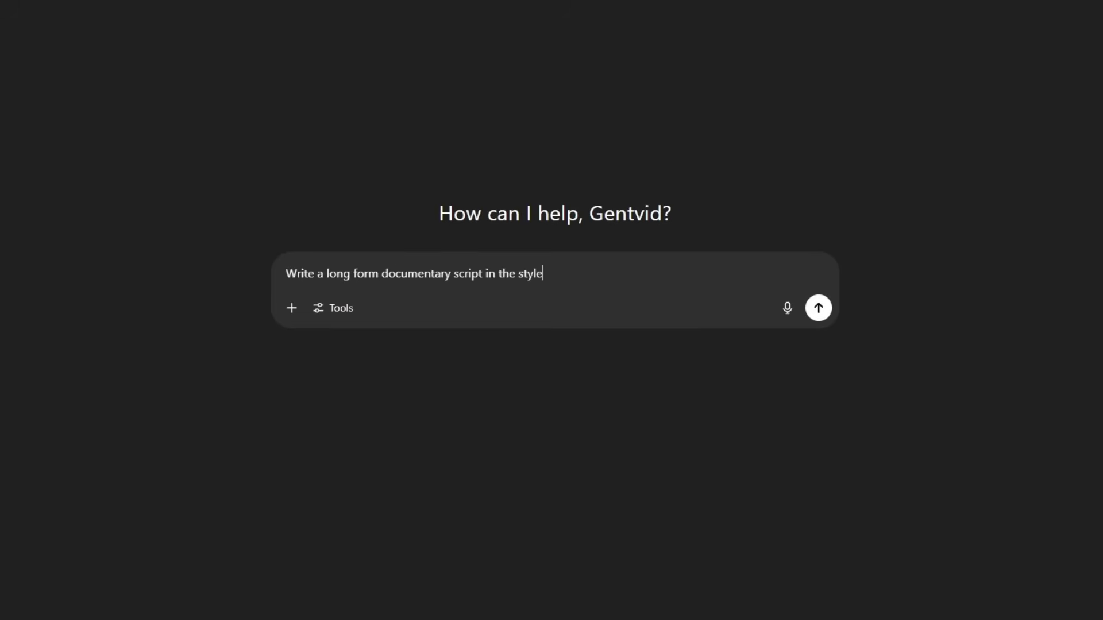
text( of Fern - Cinematic, slow paced)
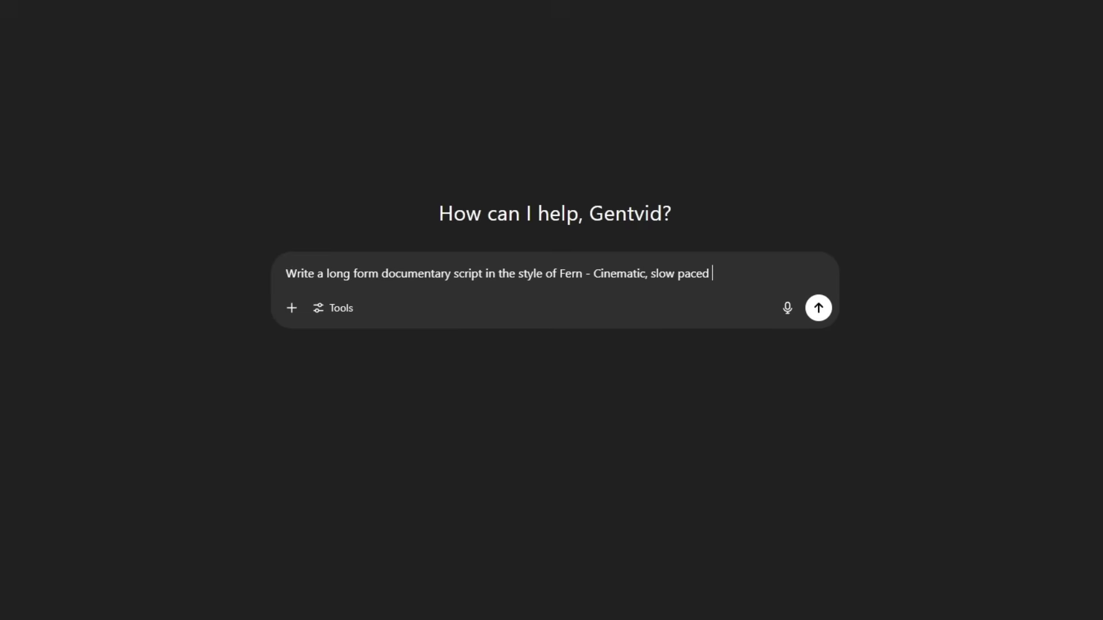
key(BackSpace)
text(, narrated with eerie tone.)
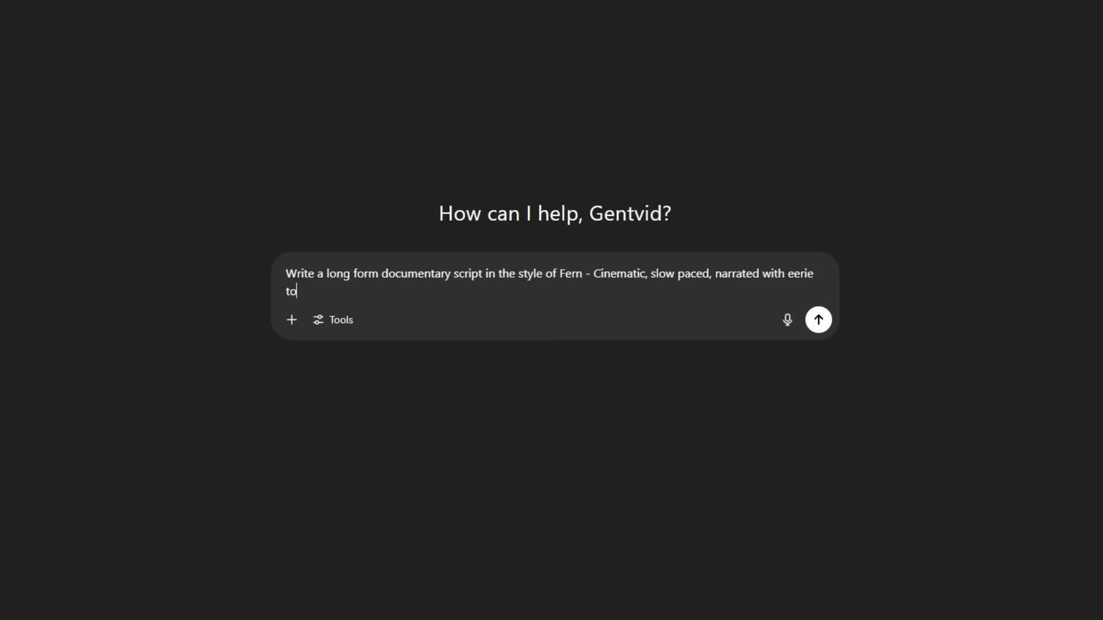
key(Return)
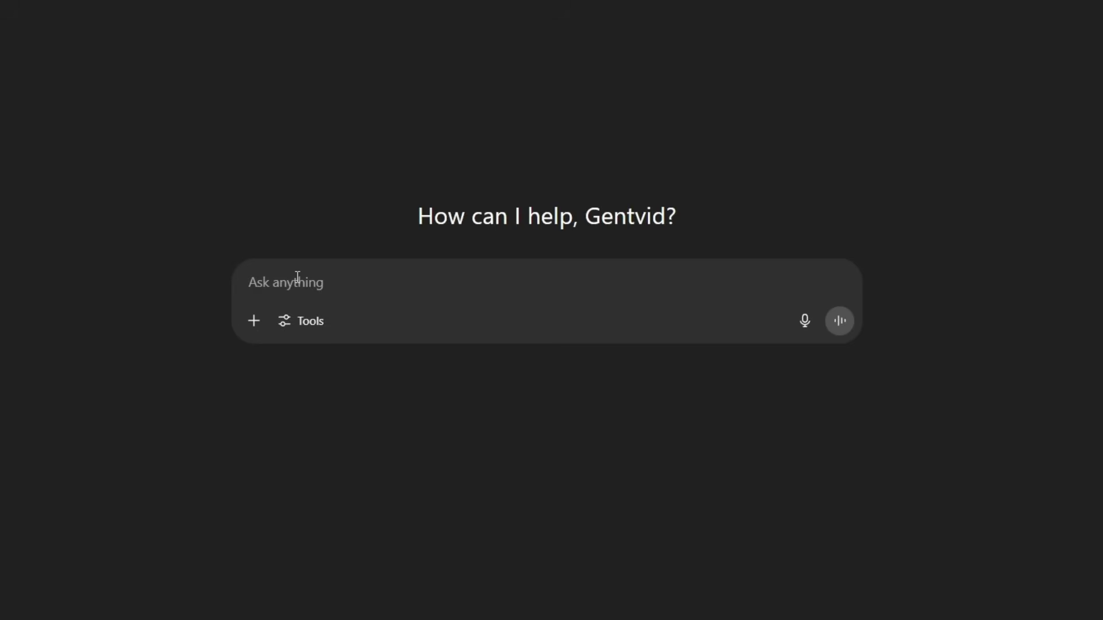
Step: Send ChatGPT the pasted house photo with the request 'regenerate this photo'
key(ctrl+v)
text(rege)
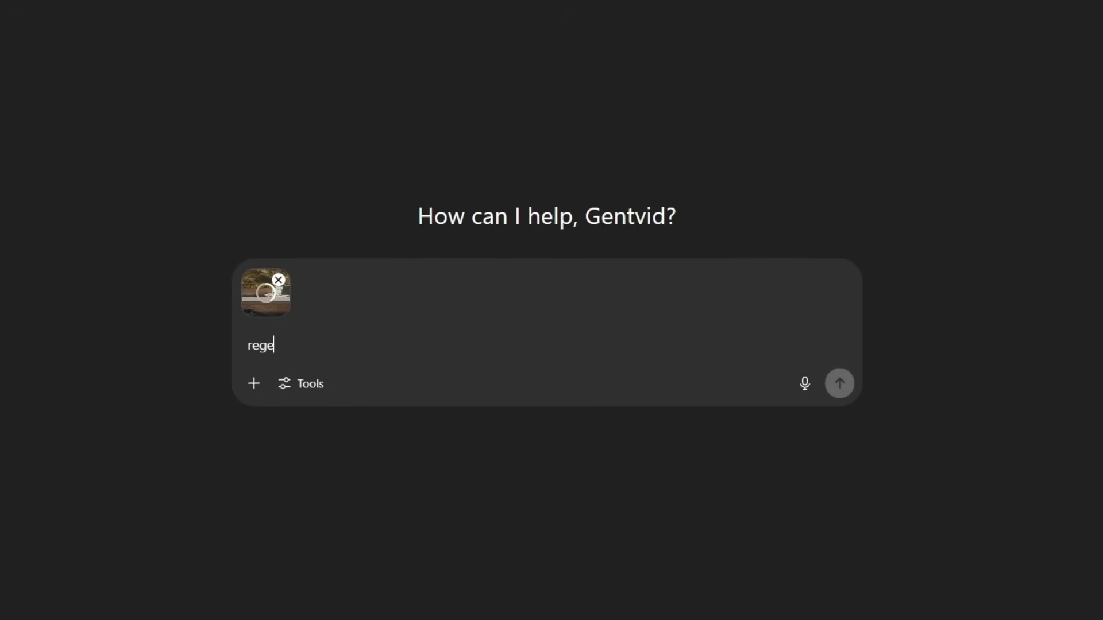
text(nerate this photo)
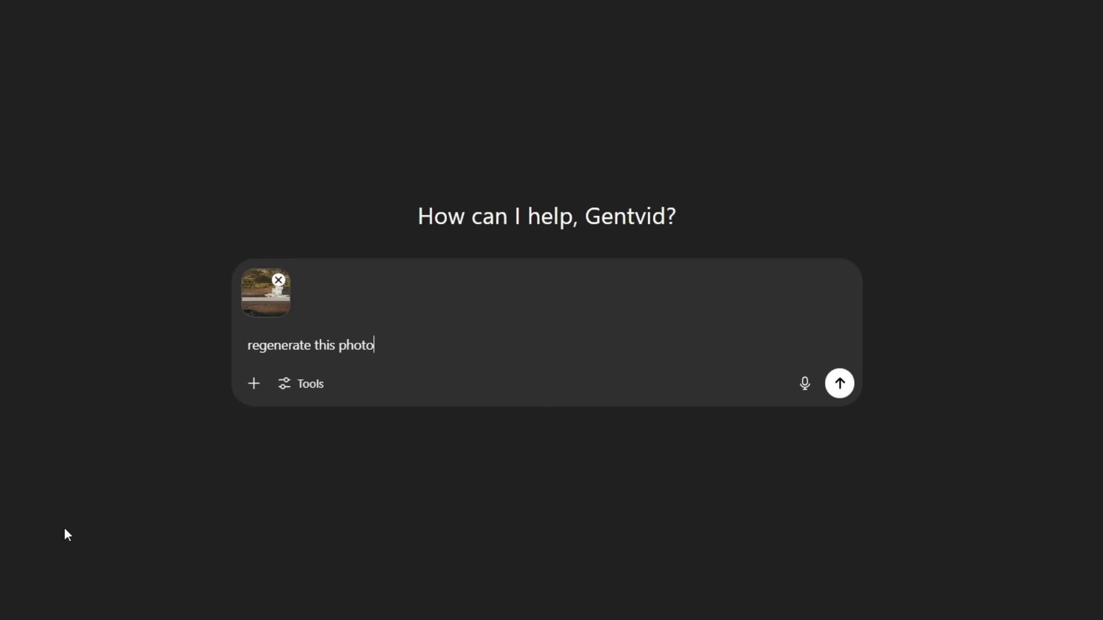
key(Return)
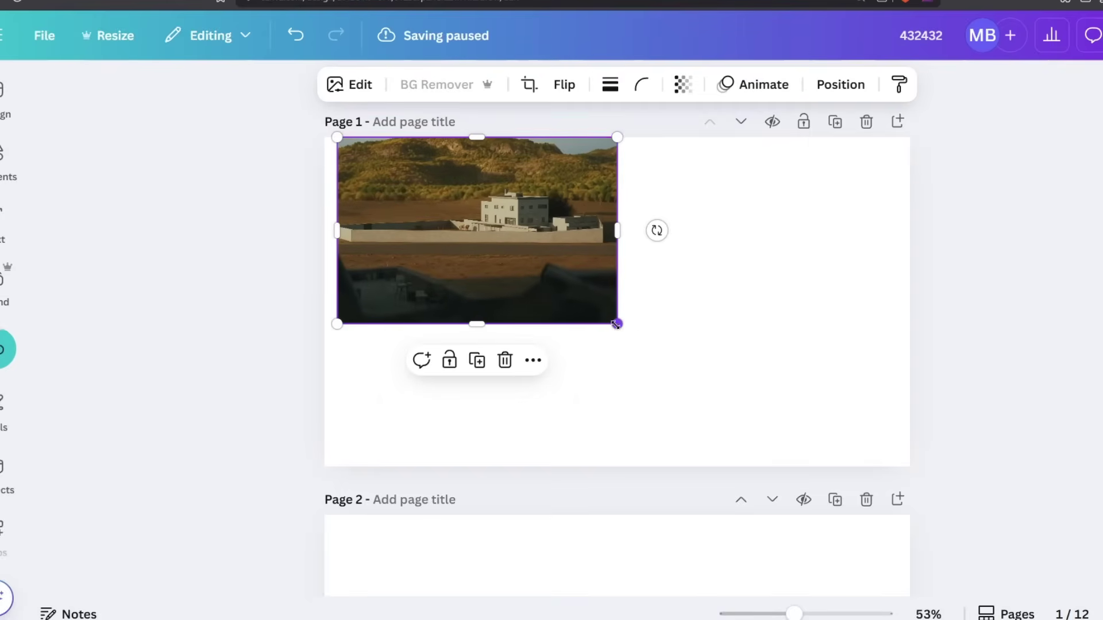
Step: Enlarge and centre the house photo on page 1, then run Magic Expand to Whole Page
drag(618, 323, 836, 462)
drag(703, 355, 735, 354)
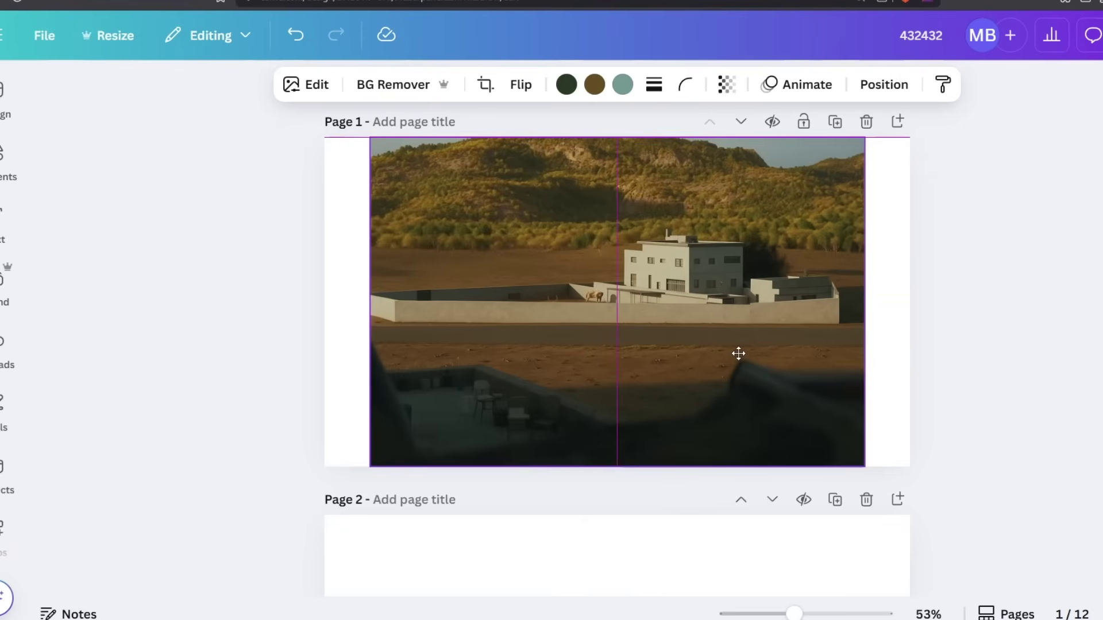
click(310, 84)
click(312, 379)
click(302, 377)
click(182, 287)
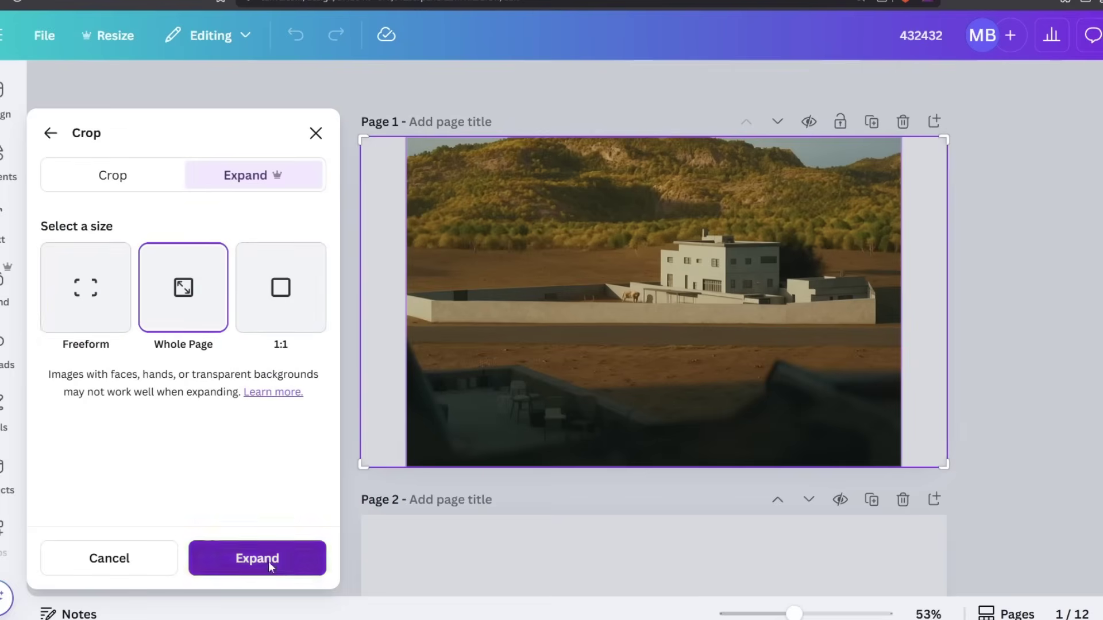
click(262, 559)
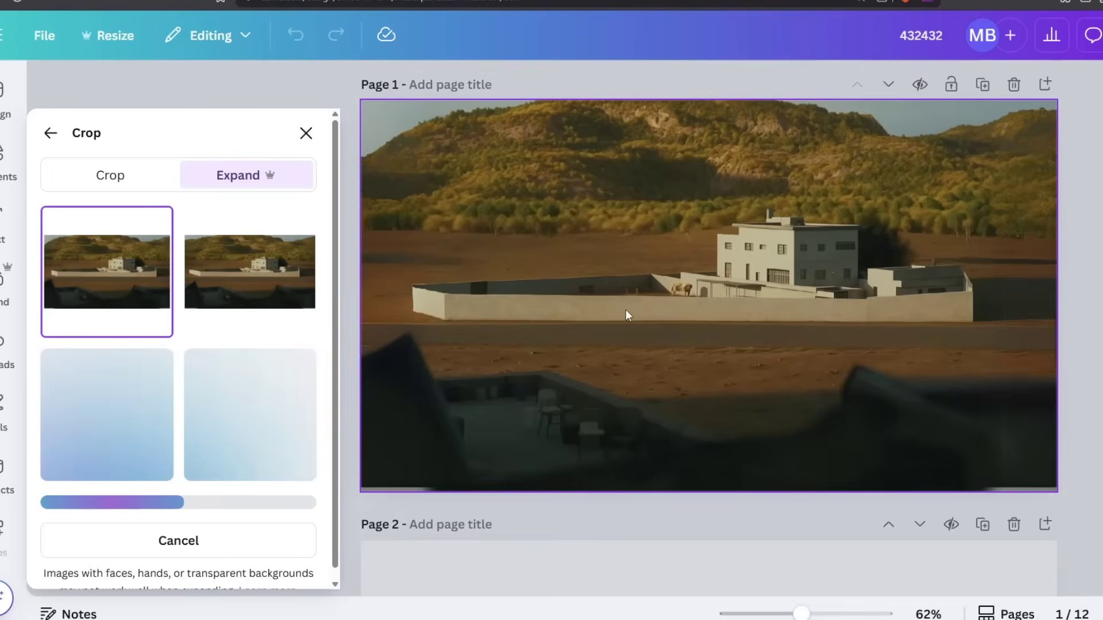
Step: Compare the four expand results, keep the third, and preview the clip from its start
click(275, 288)
click(118, 418)
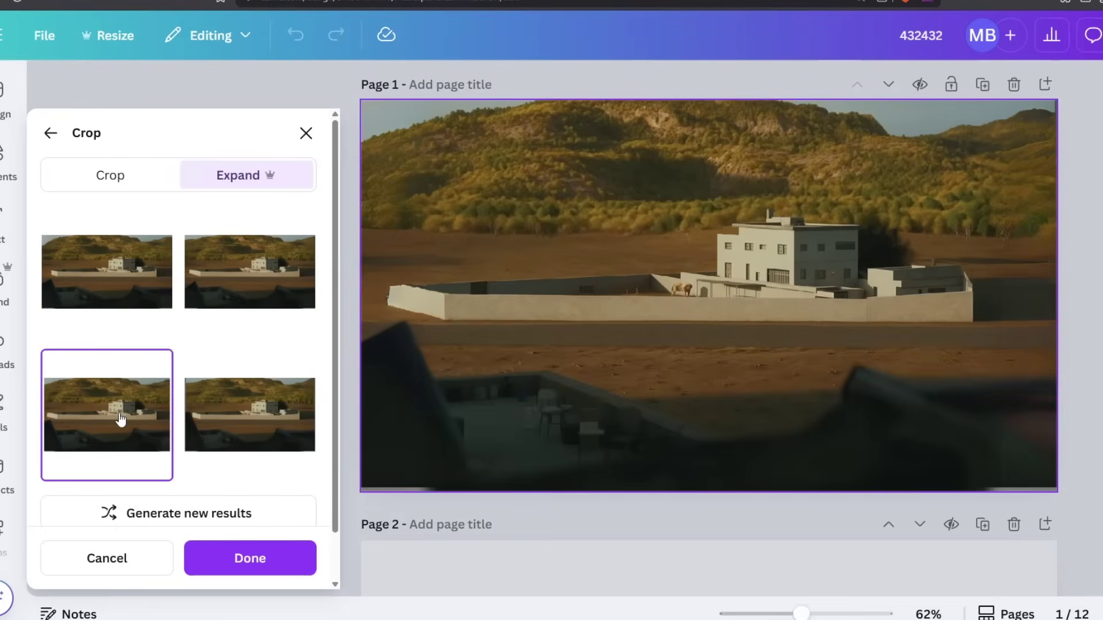
click(241, 417)
click(115, 271)
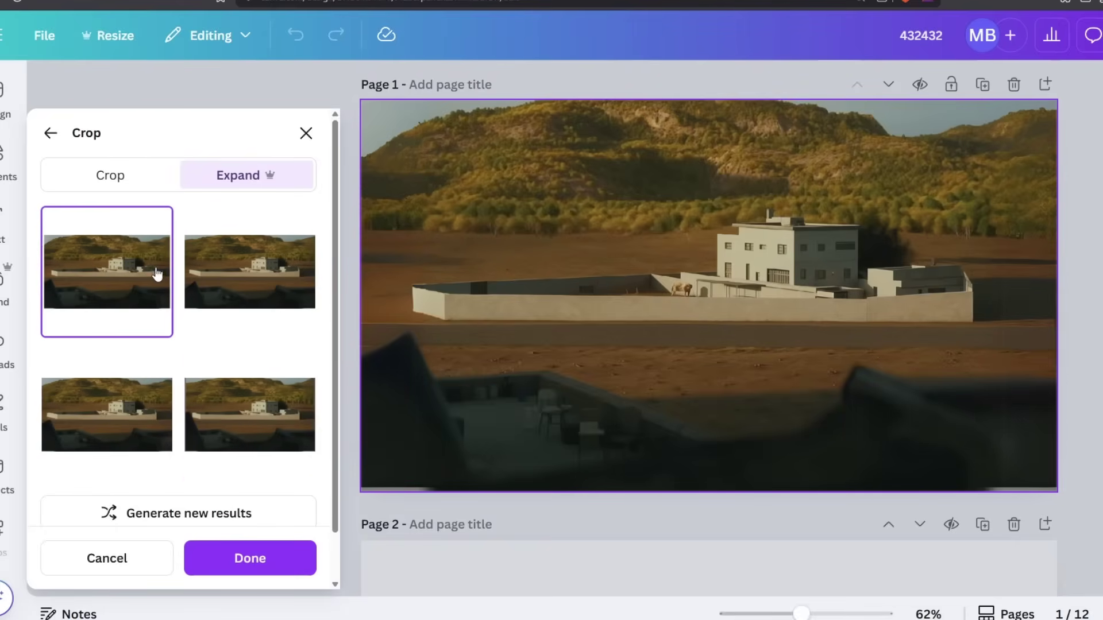
click(227, 292)
click(231, 404)
click(107, 412)
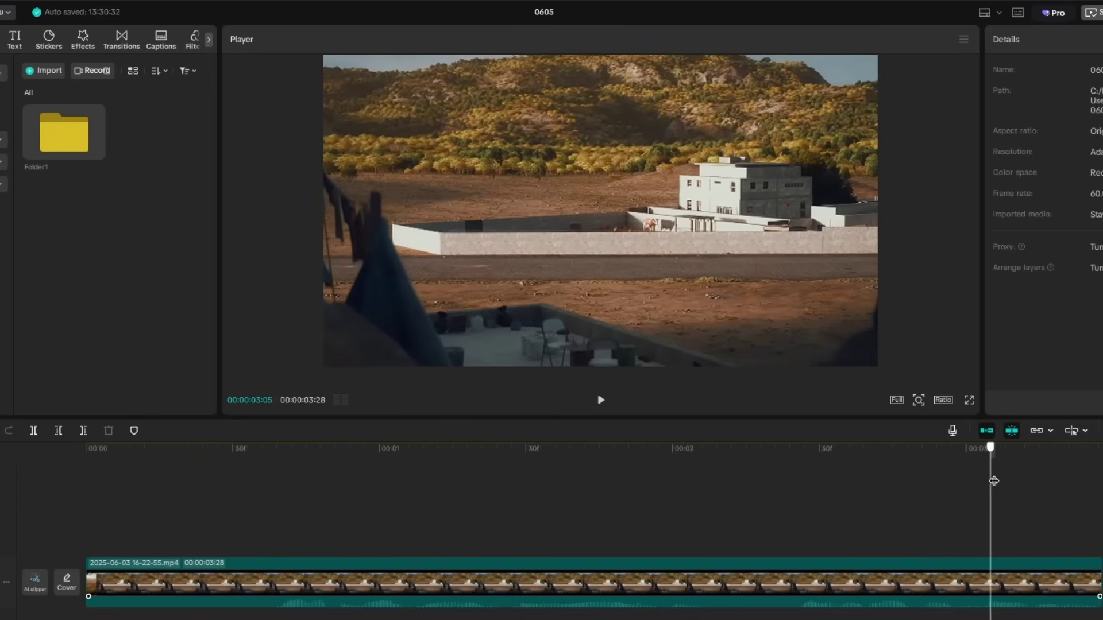
drag(994, 480, 152, 494)
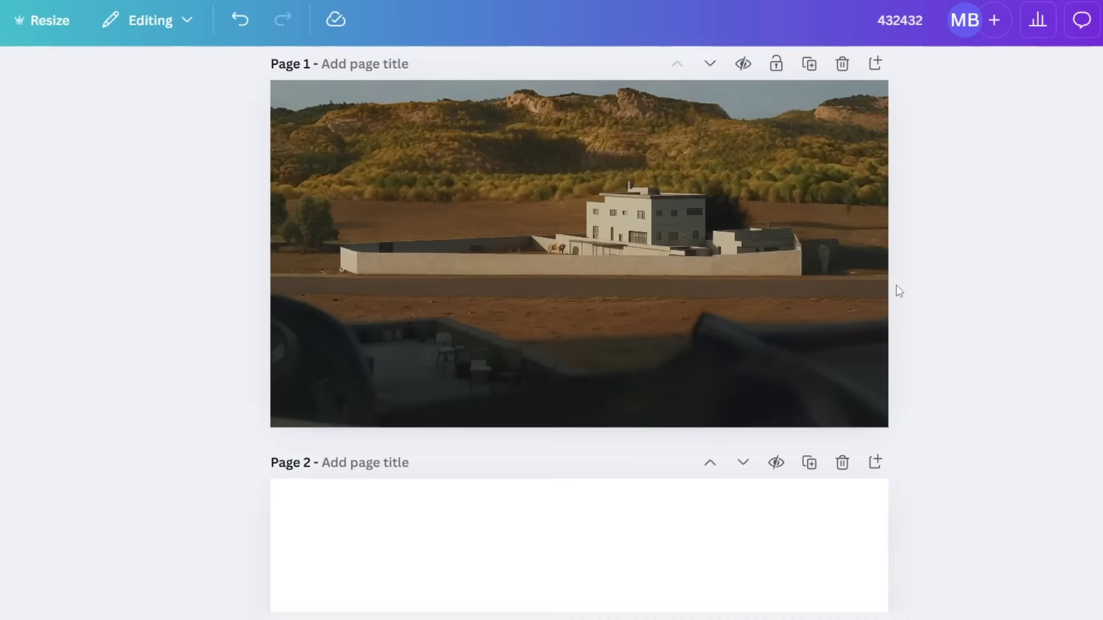
scroll(896, 285, up, 2)
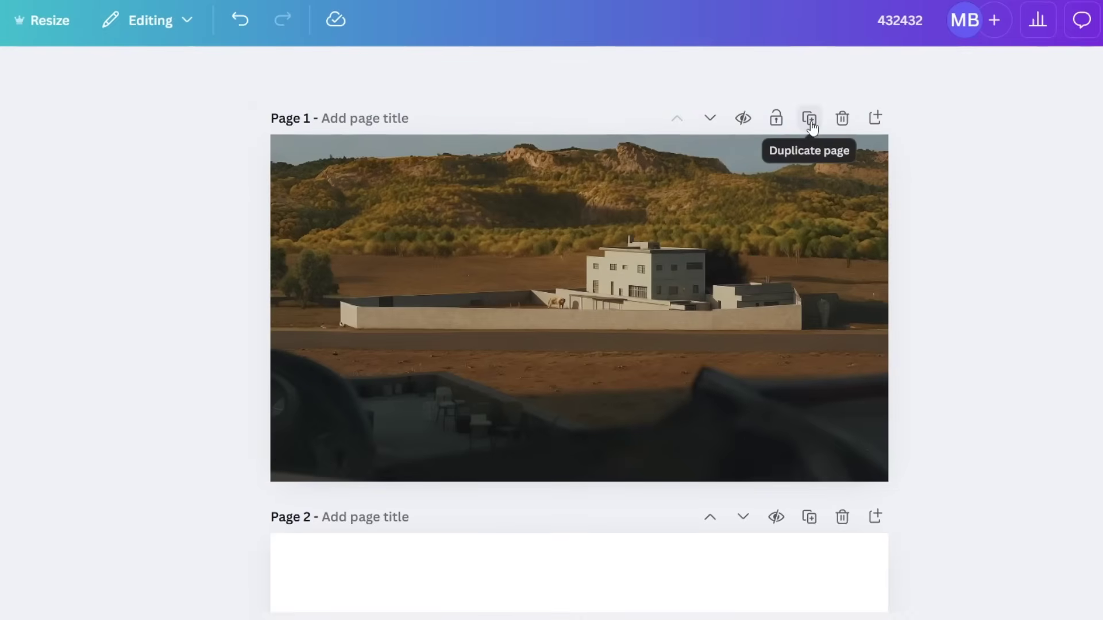
Step: Duplicate page 1, enlarge and re-centre page 2's photo on the house, then attach both stills in ChatGPT
click(810, 119)
click(626, 263)
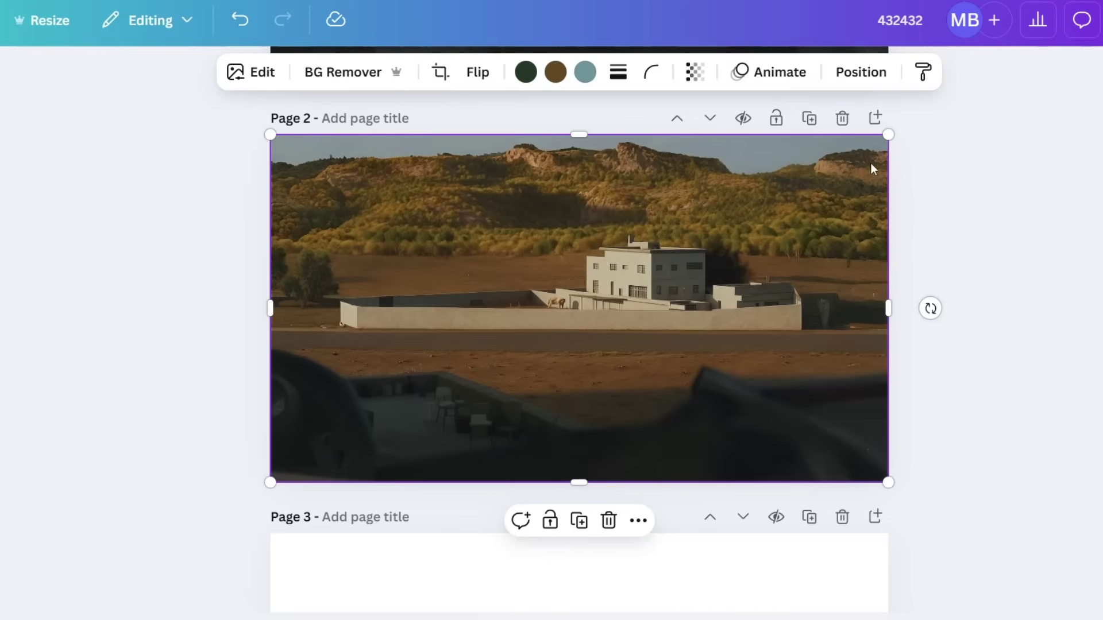
drag(888, 135, 1101, 119)
drag(847, 275, 758, 335)
drag(973, 100, 1028, 75)
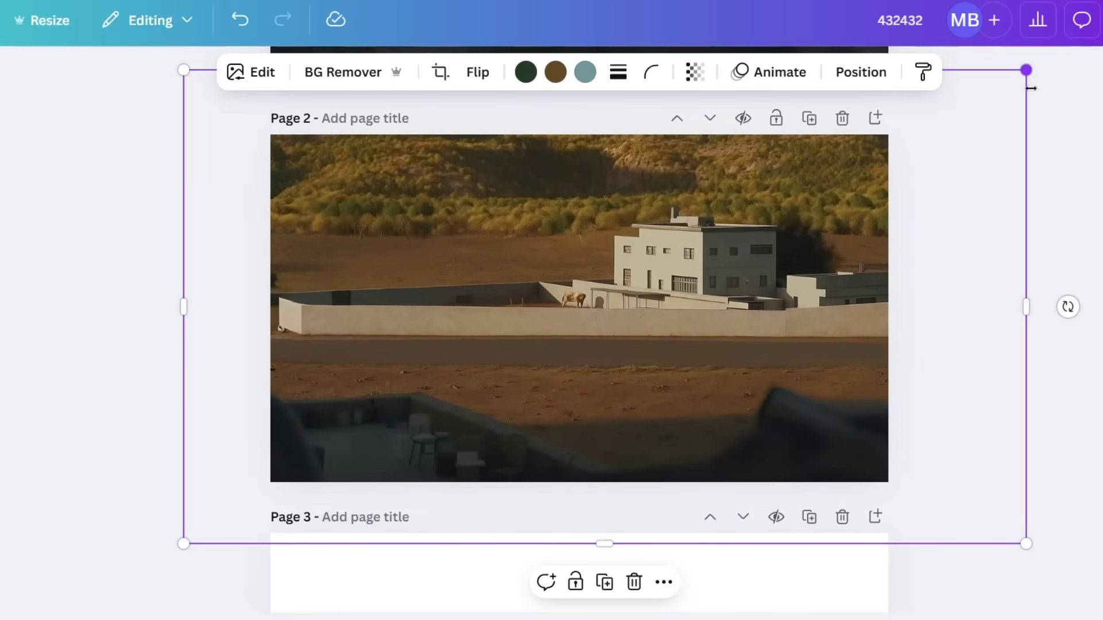
drag(827, 256, 793, 293)
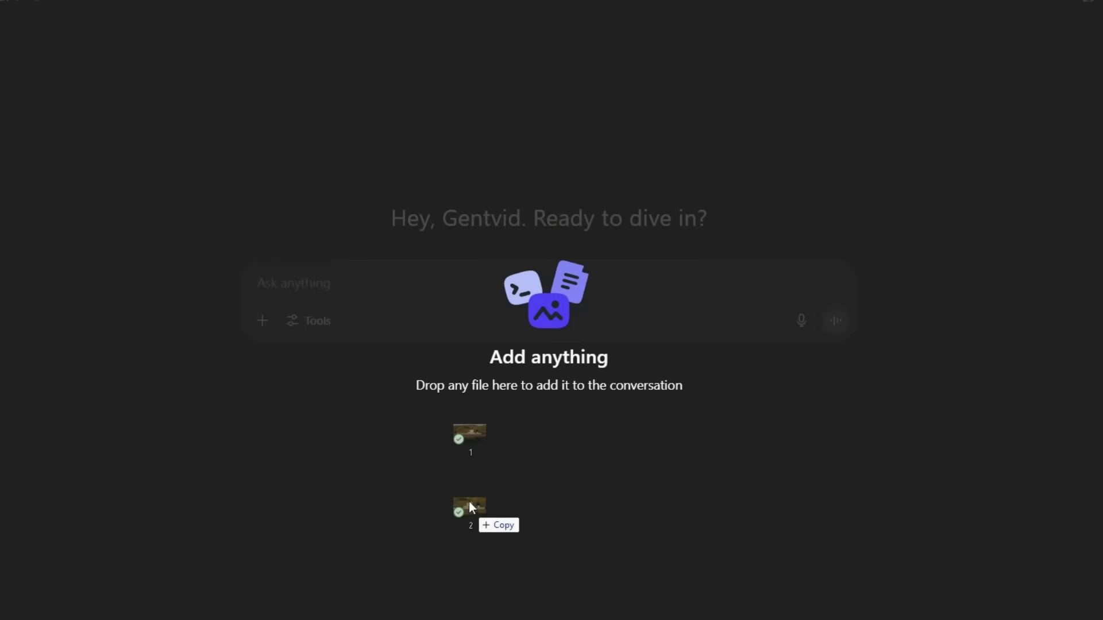
drag(470, 502, 432, 346)
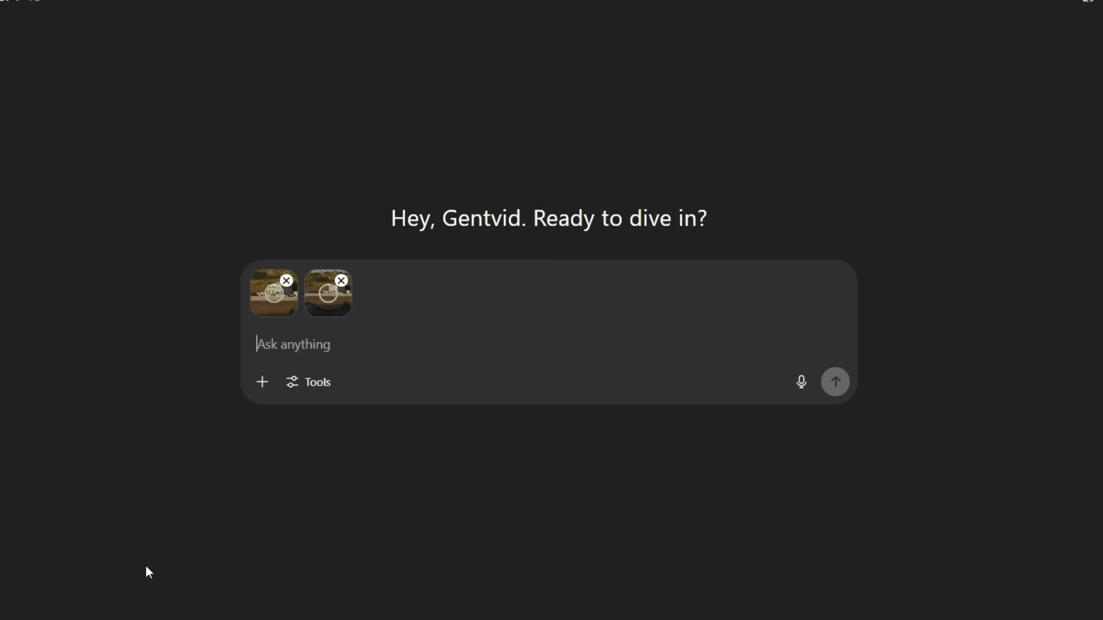
Step: Send 'Generate me a prompt for a slow zoom-in between these two images' with both stills attached
text(Ge)
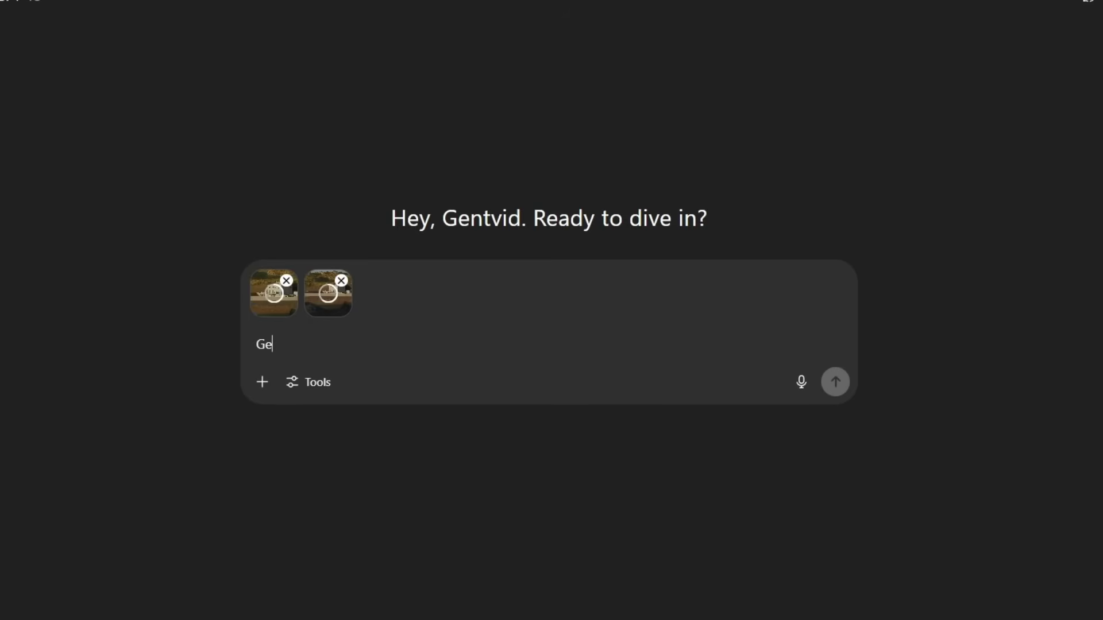
text(nerate me a prompt for a slow)
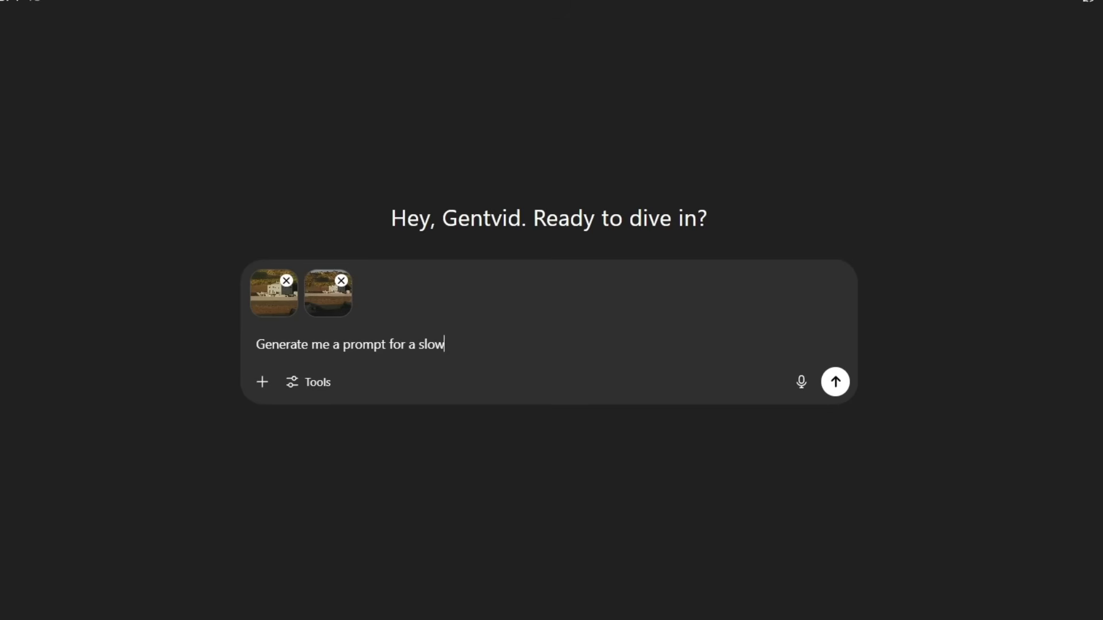
text( zoom-in between these two images,)
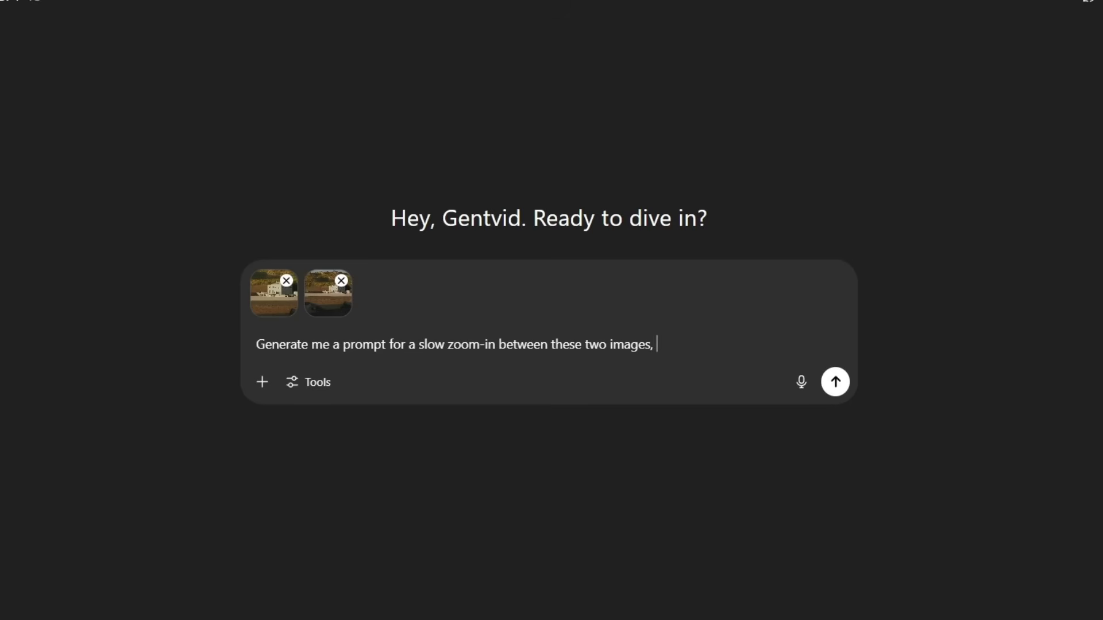
text( everything else stays t)
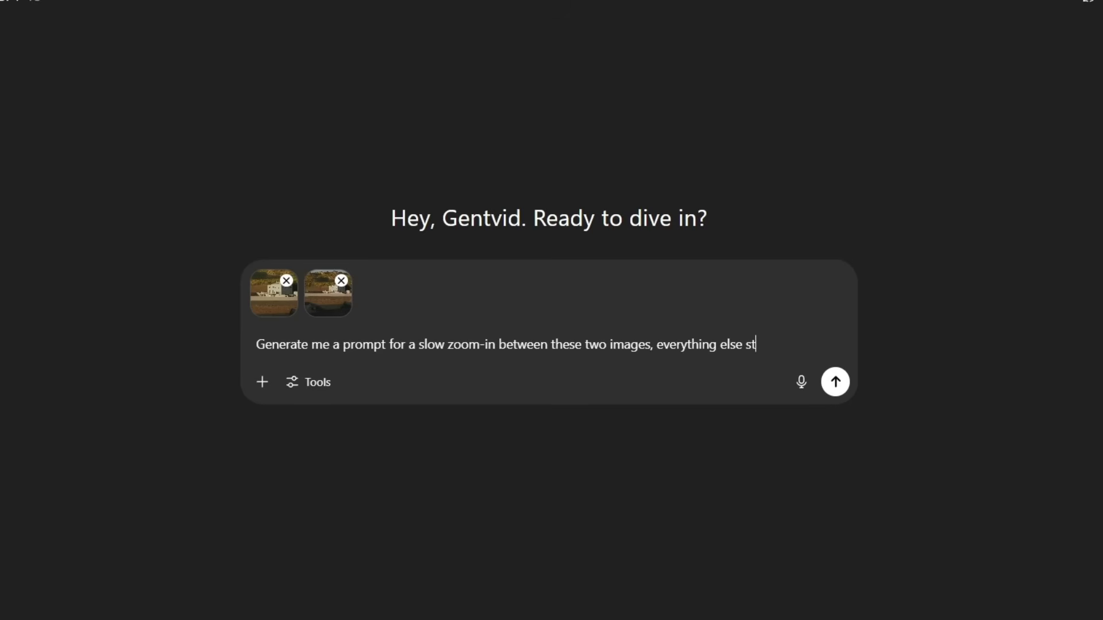
text(he same)
key(Return)
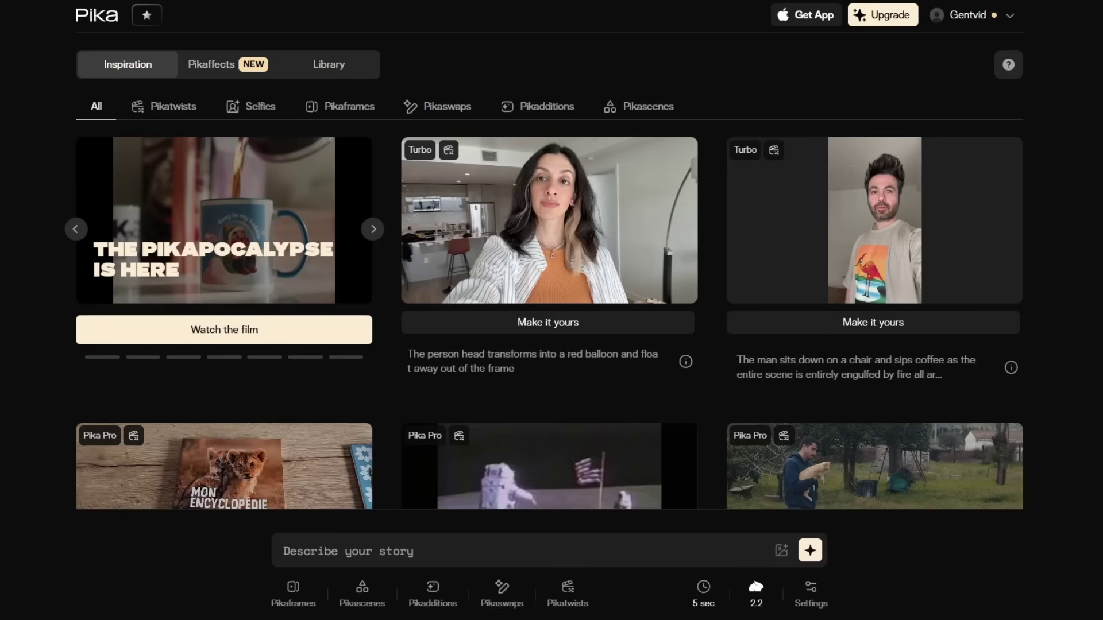
Step: Load both house stills into Pikaframes, apply the 5 s settings, and select the zoom-in prompt text
click(294, 597)
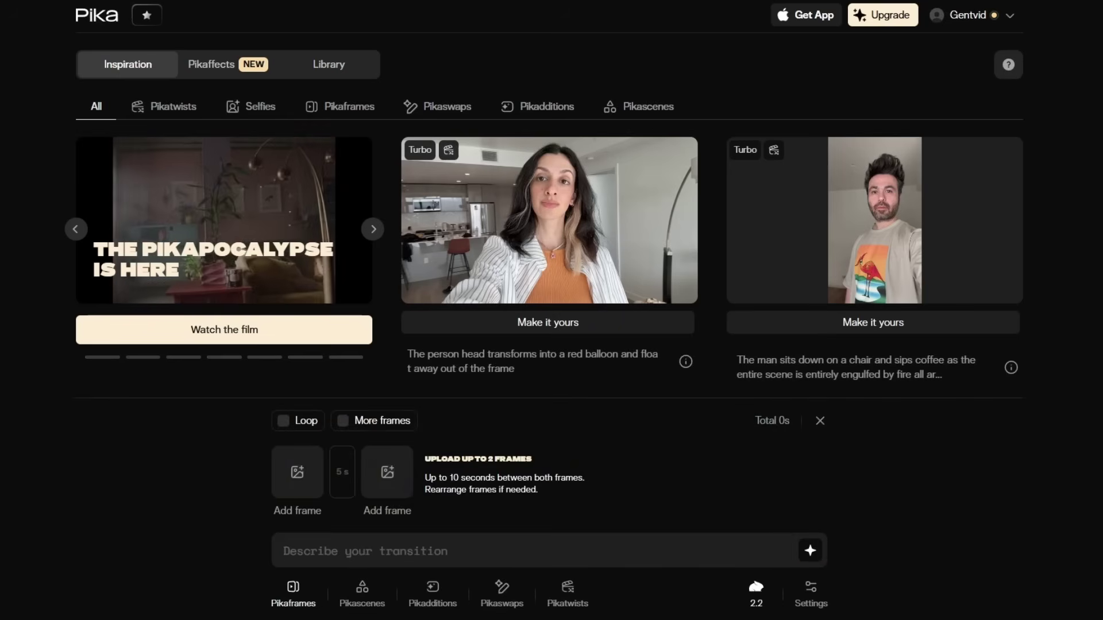
drag(421, 553, 377, 454)
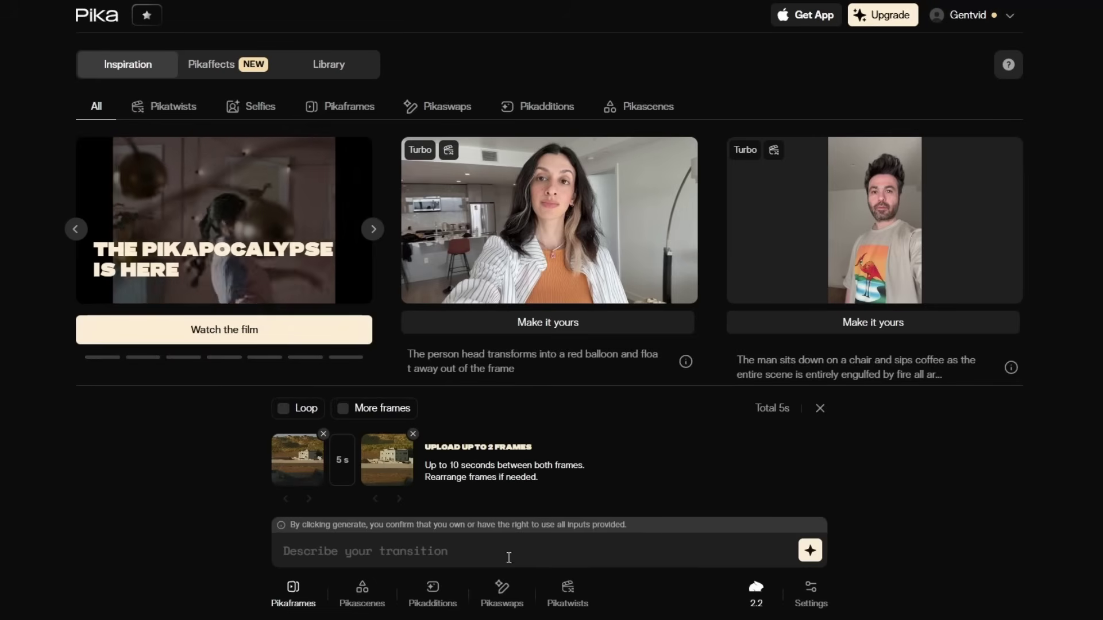
click(811, 592)
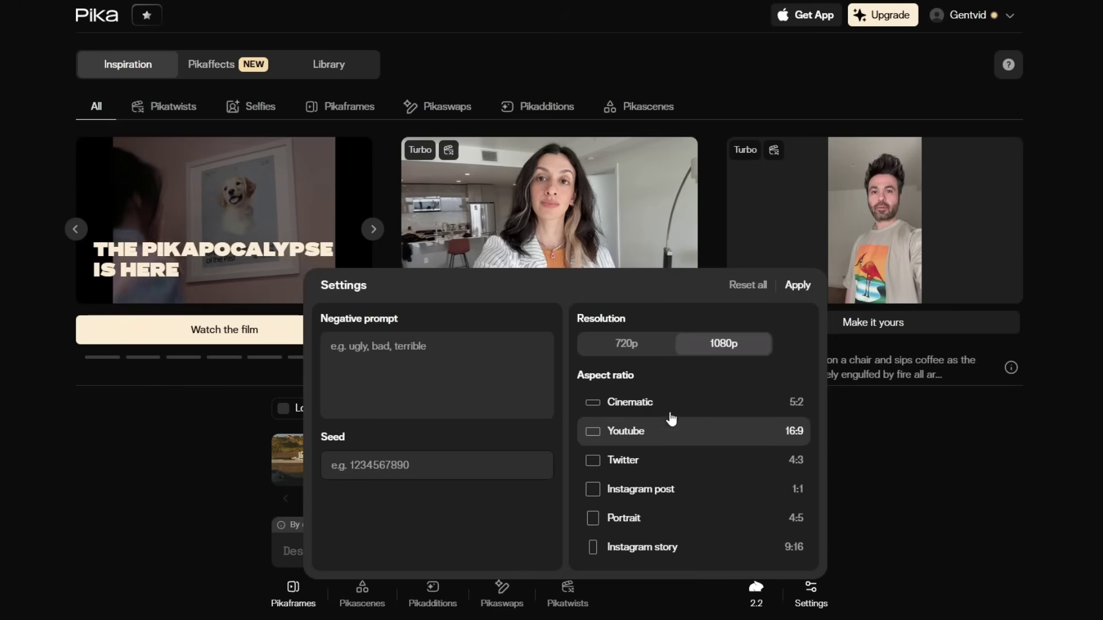
click(797, 286)
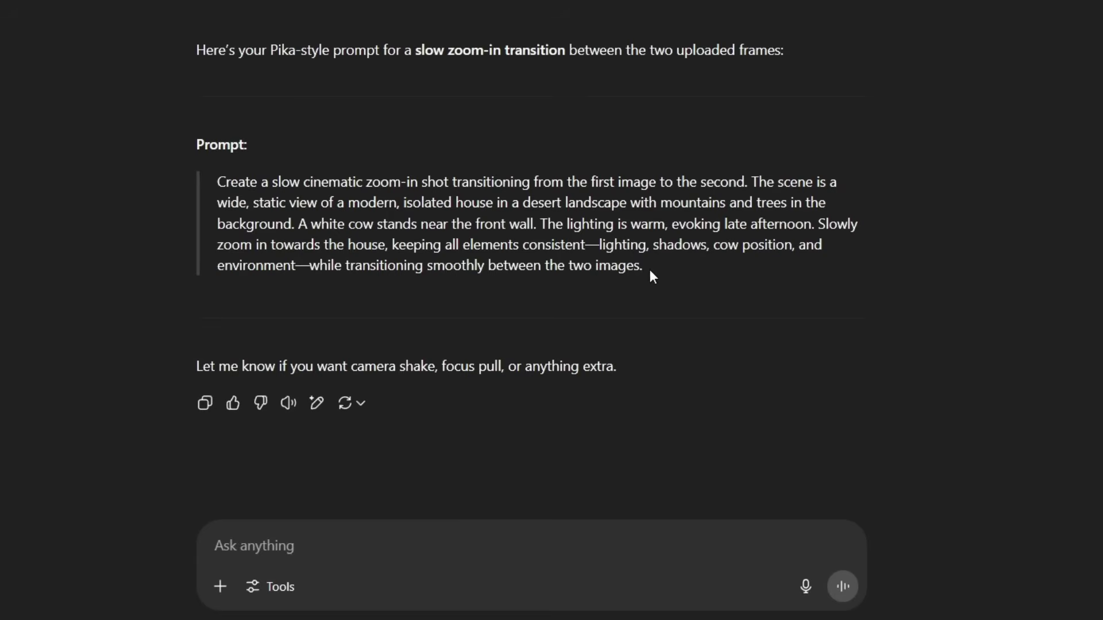
drag(651, 271, 229, 182)
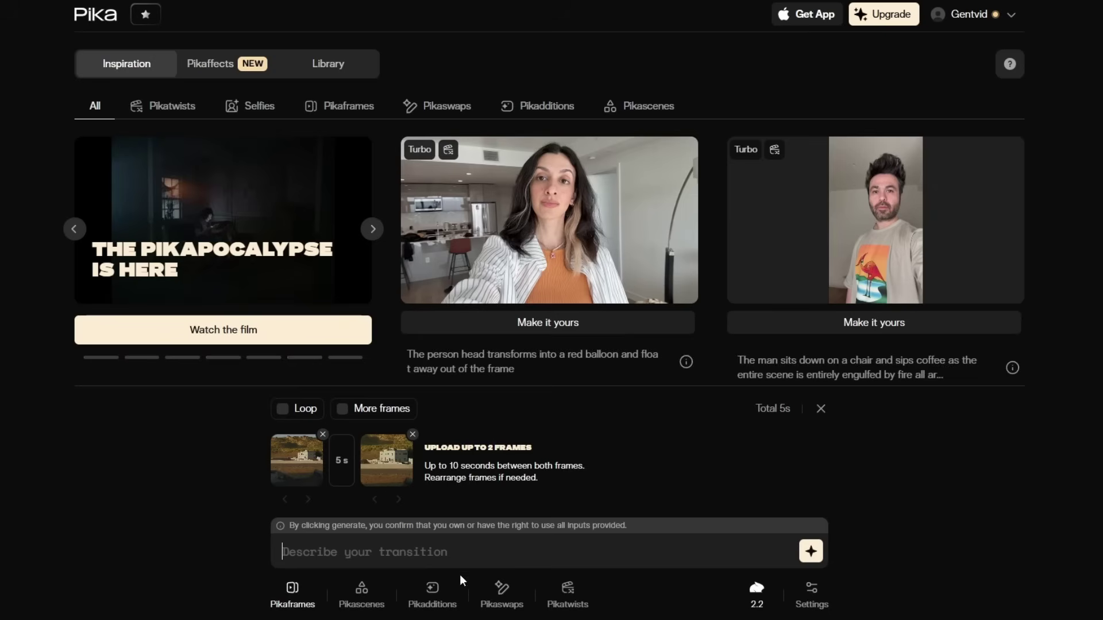
Step: Paste the slow zoom-in prompt into the Describe your transition box and review it
text(Create a slow cinematic zoom-in shot transitioning from the first image to the second. The scene is a wide, static view of a modern, isolated house in a desert landscape with mountains and trees in the background. A white cow stands near the front wall. The lighting is warm, evoking late afternoon. Slowly zoom in towards the house, keeping all elements consistent—lighting, shadows, cow position, and environment—while transitioning smoothly between the two images.)
scroll(569, 553, up, 5)
scroll(569, 553, down, 5)
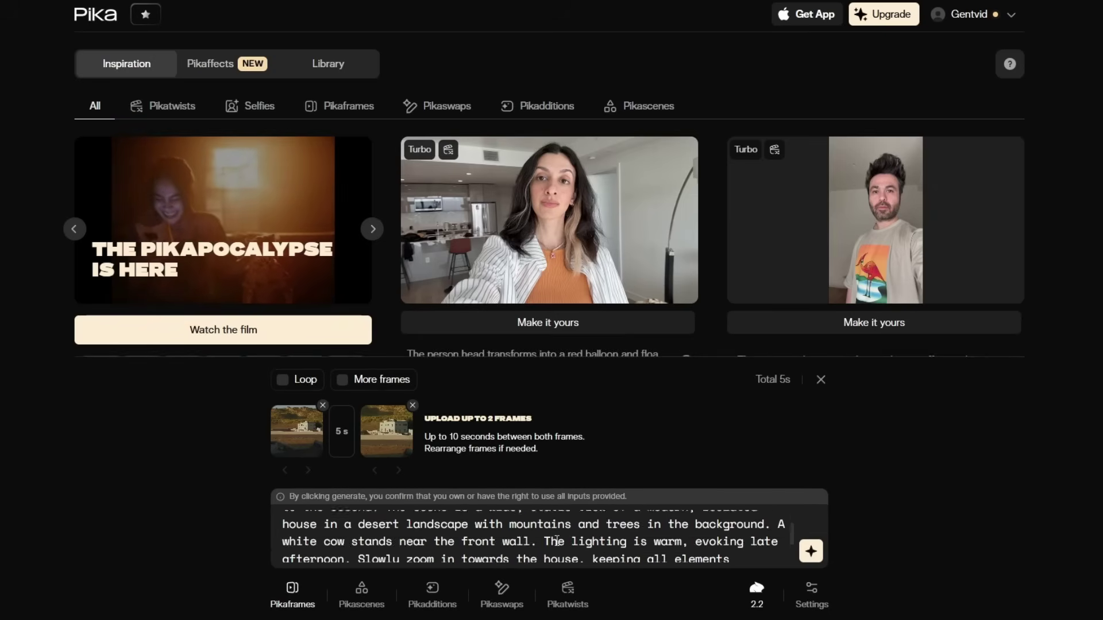